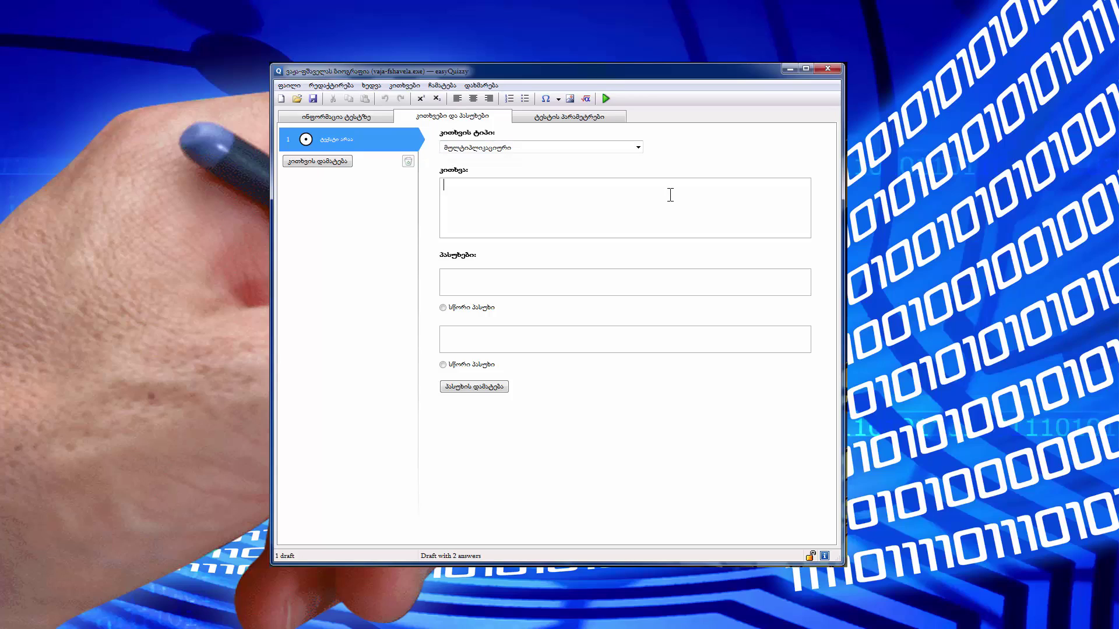
Step: Enter the question "როდის დაიბადა ვაჟა-ფშაველა?" with answers "1825 წელი" and "1861 წელი", marking "1861 წელი" as correct
type("როდის დაიბადა ვაჟა-ფშაველა?")
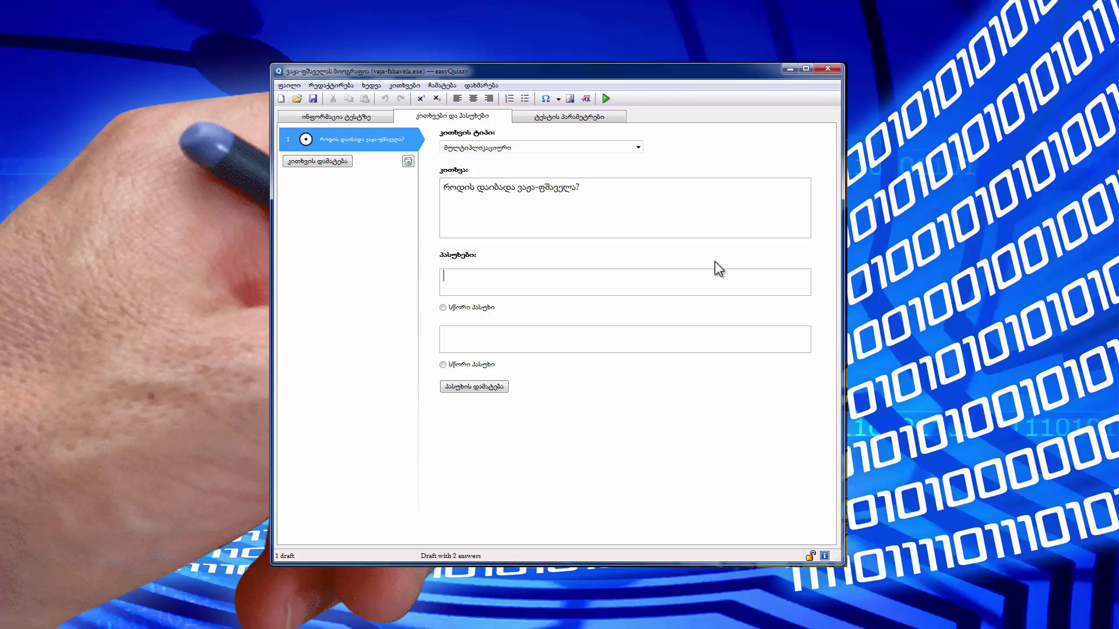
type("1825წელი")
left_click(542, 340)
type("1861 წელი")
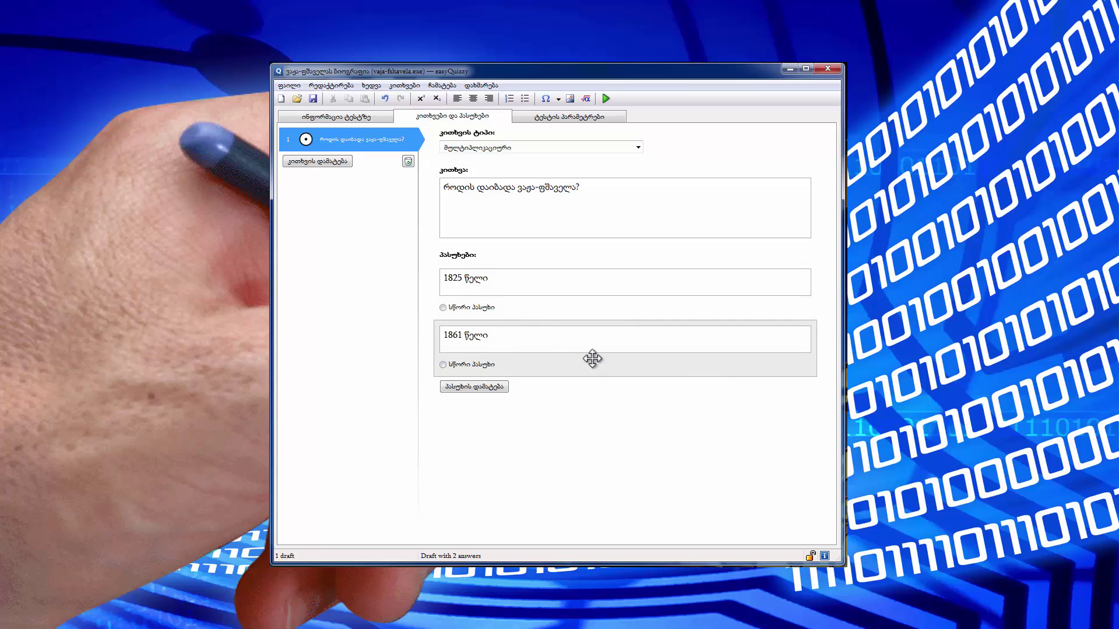
left_click(443, 365)
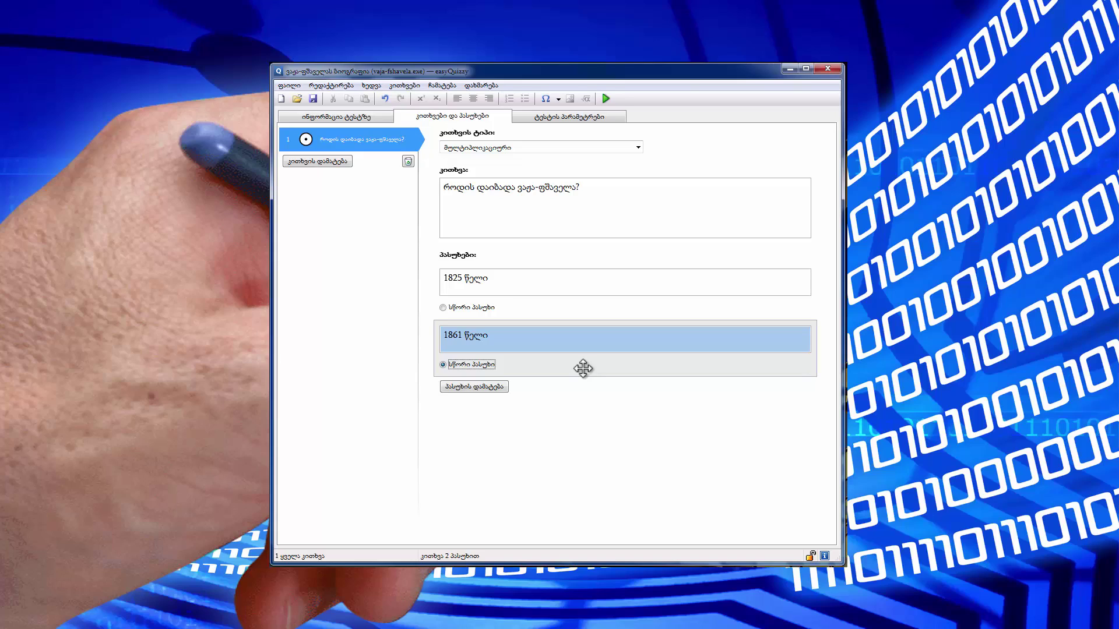
Step: Add a third answer "1871 წელი" and a fourth answer "1895 წელი" to the first question
left_click(492, 387)
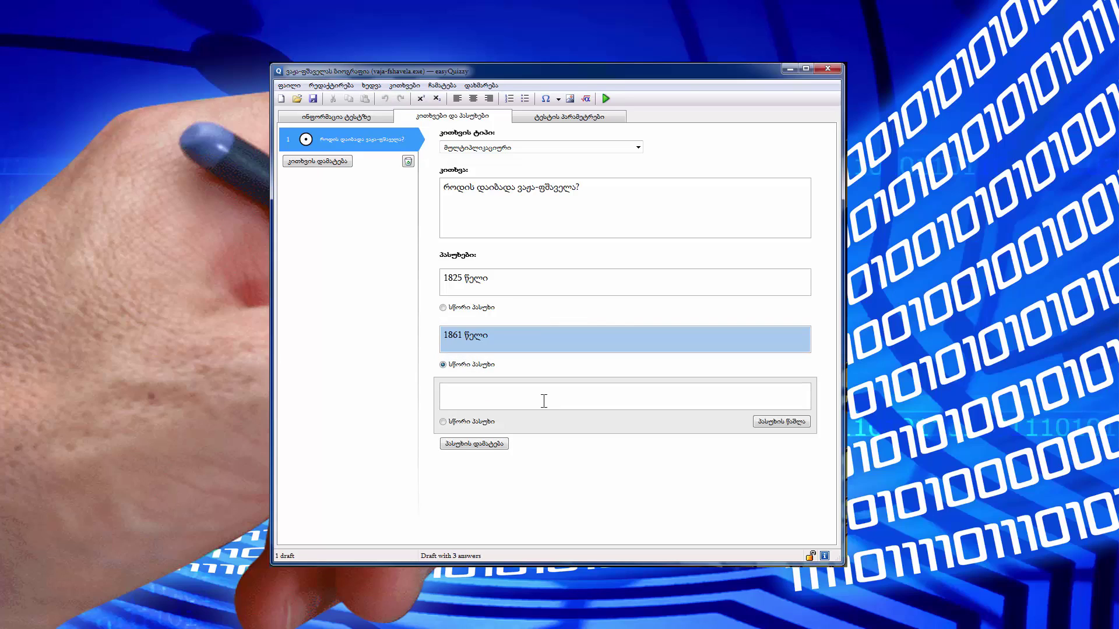
type("1871 წელი")
left_click(500, 445)
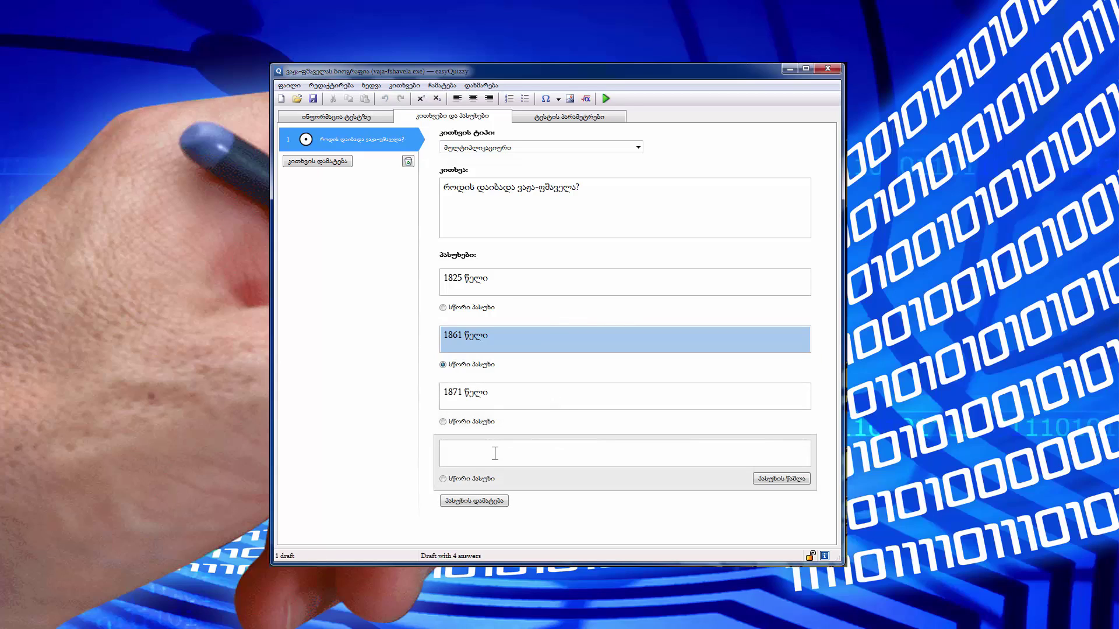
type("1895 წელი")
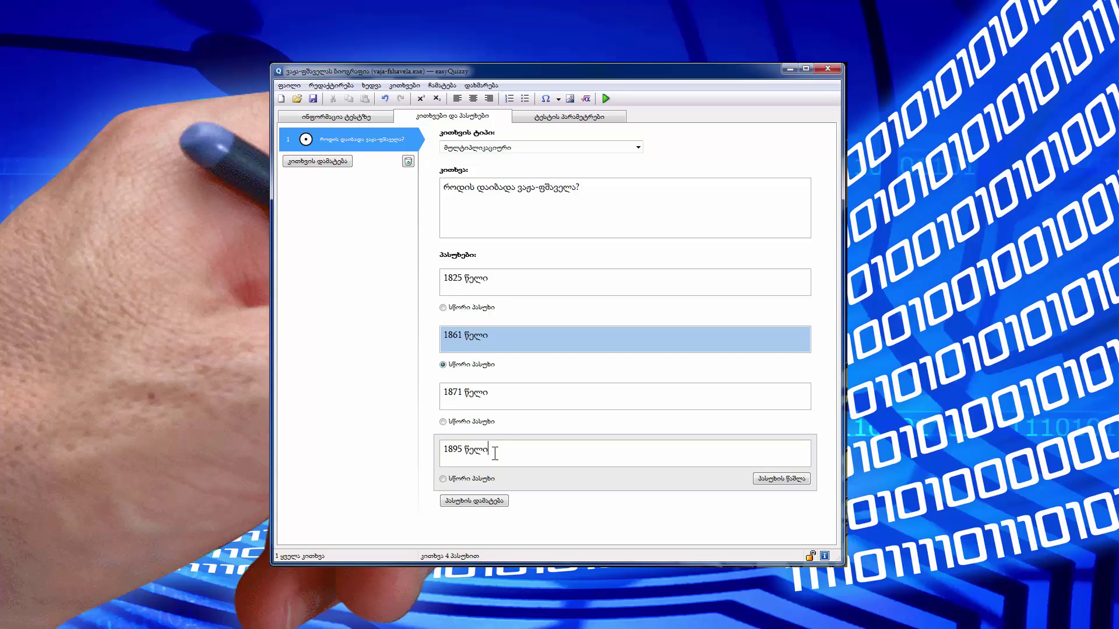
left_click(616, 210)
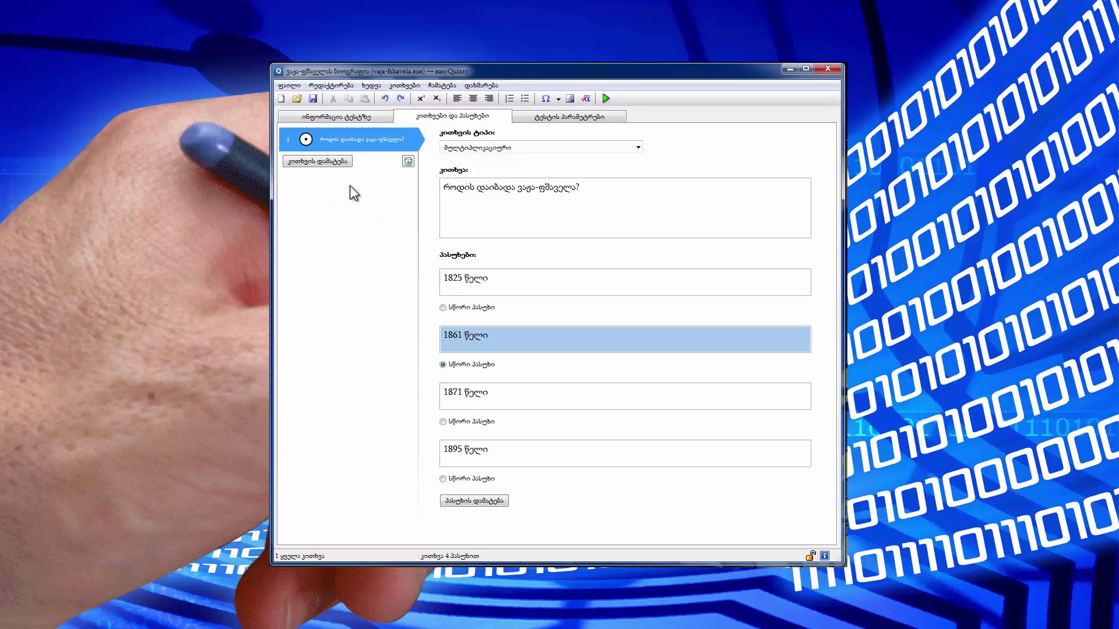
Step: Add a second question of type "მულტიპლიკაციური ამორჩევა" with the text "რომელი ნაწარმოებები დაწერა ვაჟა-ფშაველამ?"
left_click(340, 164)
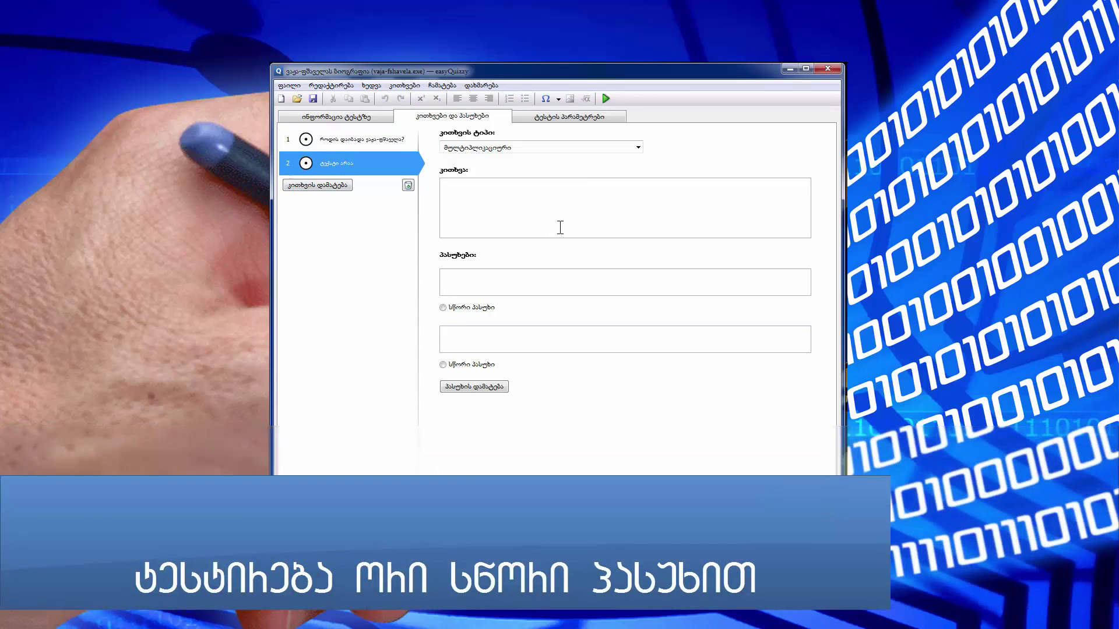
left_click(639, 148)
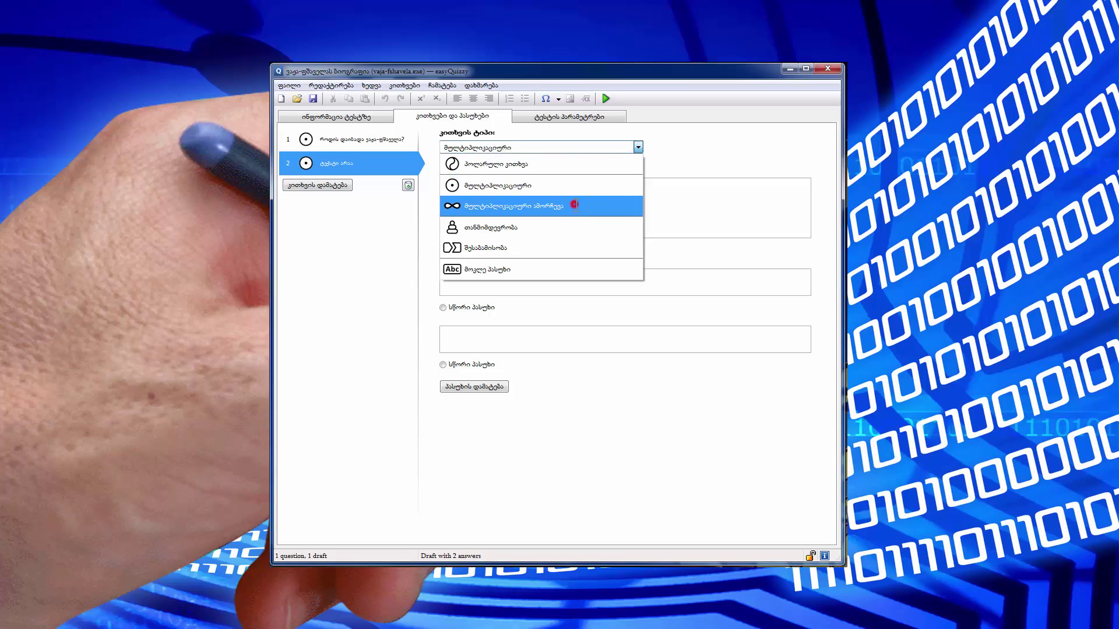
left_click(575, 205)
left_click(579, 201)
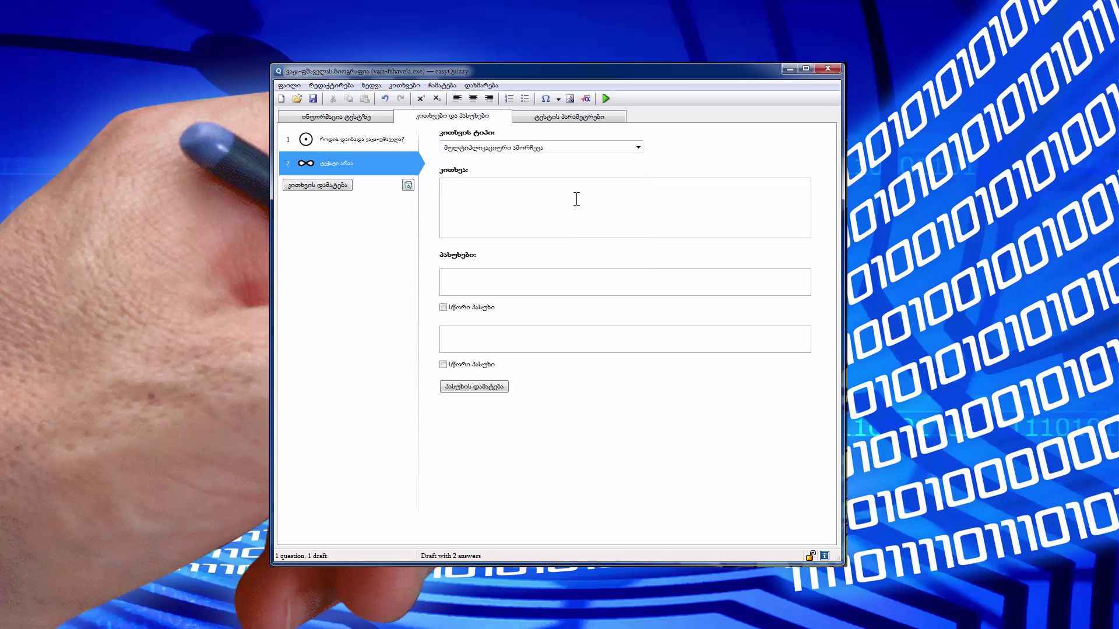
type("რომელი ნაწარმოებები დაწერა ვაჟა-ფშაველამ?")
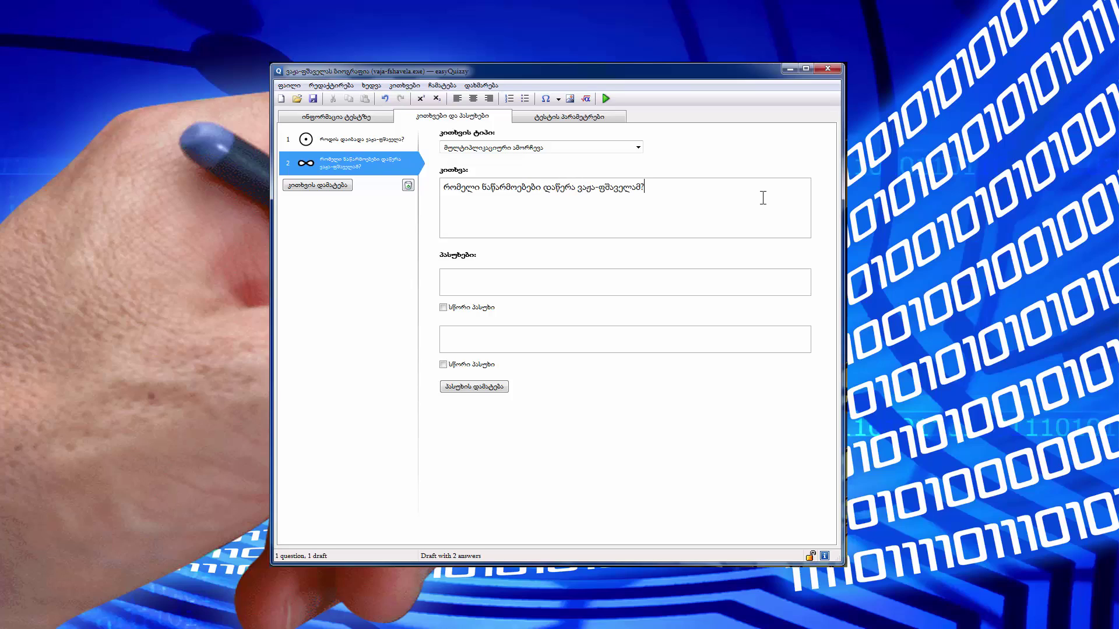
Step: Enter "იას" and "განთიადი" as the first two answers of the second question
left_click(528, 292)
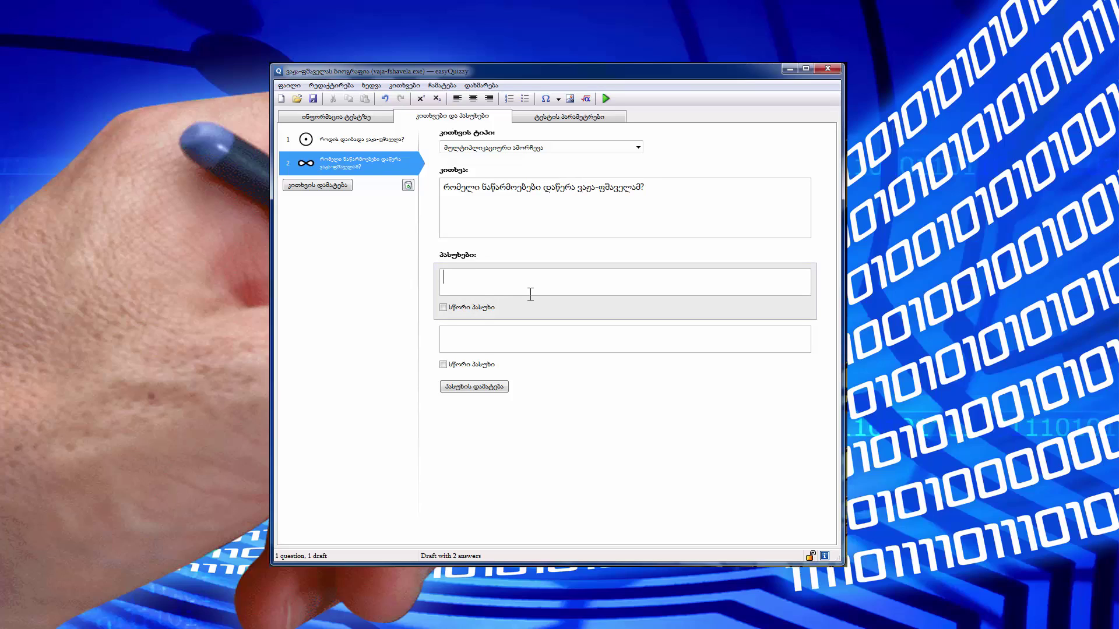
type("იას")
left_click(526, 343)
type("განთიადი")
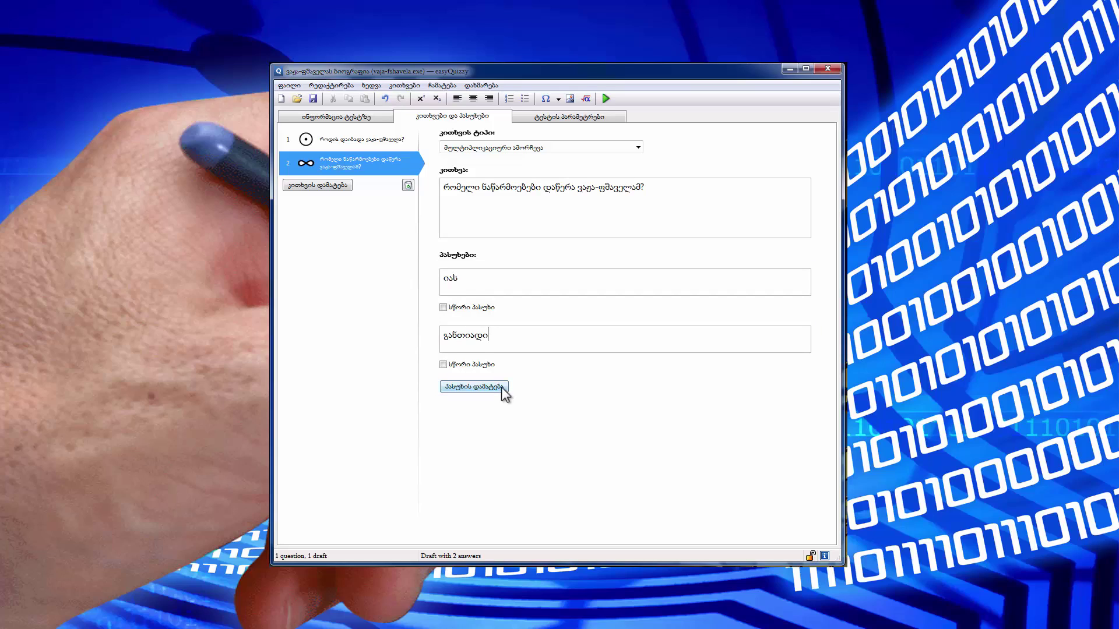
Step: Add the answers "ხმელი წიფელი" and "თხა და გიგო" to the second question and mark "ხმელი წიფელი" as correct
left_click(500, 386)
left_click(486, 397)
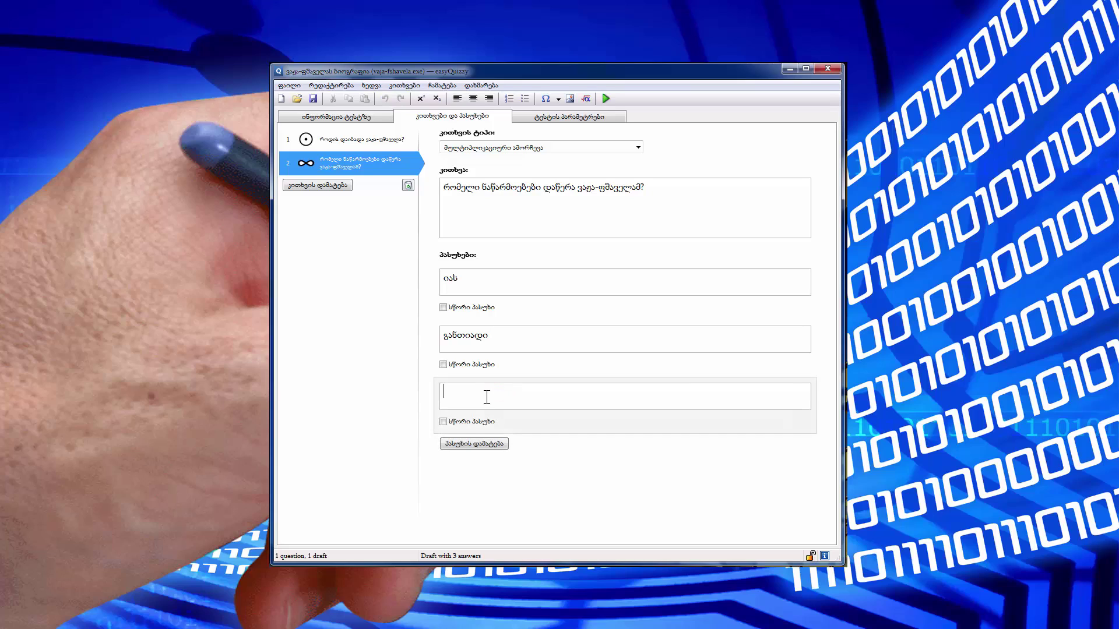
type("ხმელი წიფელი")
key("Return")
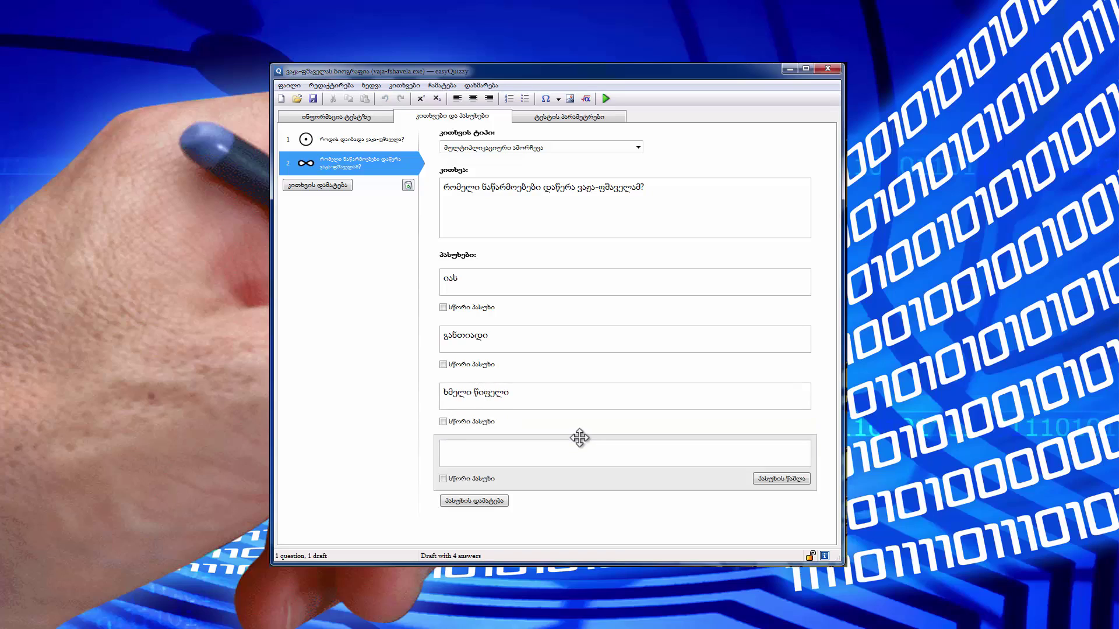
type("თხა და გიგო")
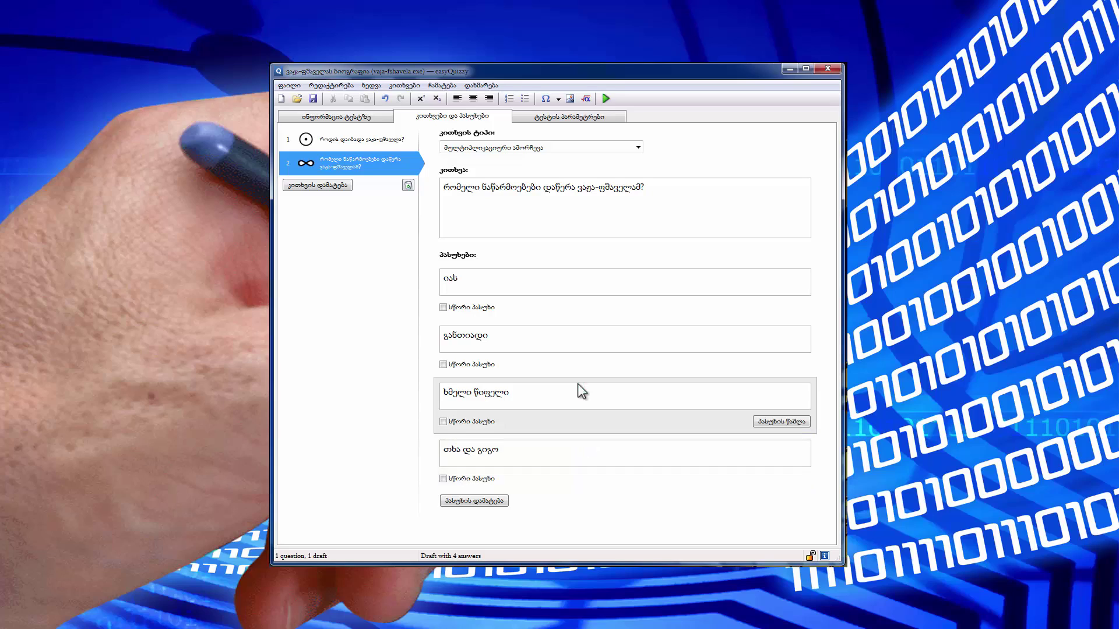
left_click(443, 422)
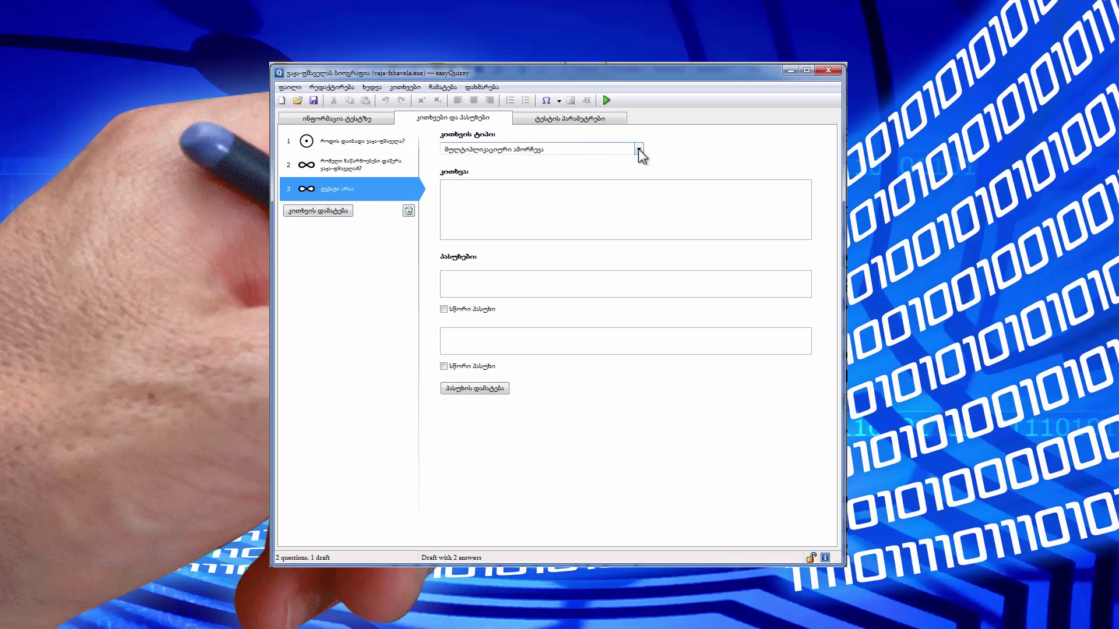
Step: Set the third question's type to "თანმიმდევრობა" and enter its text "ვაჟა-ფშაველას ნაწარმოებები დაალაგეთ ქრონოლოგიური თანმიმდევრობით"
left_click(639, 149)
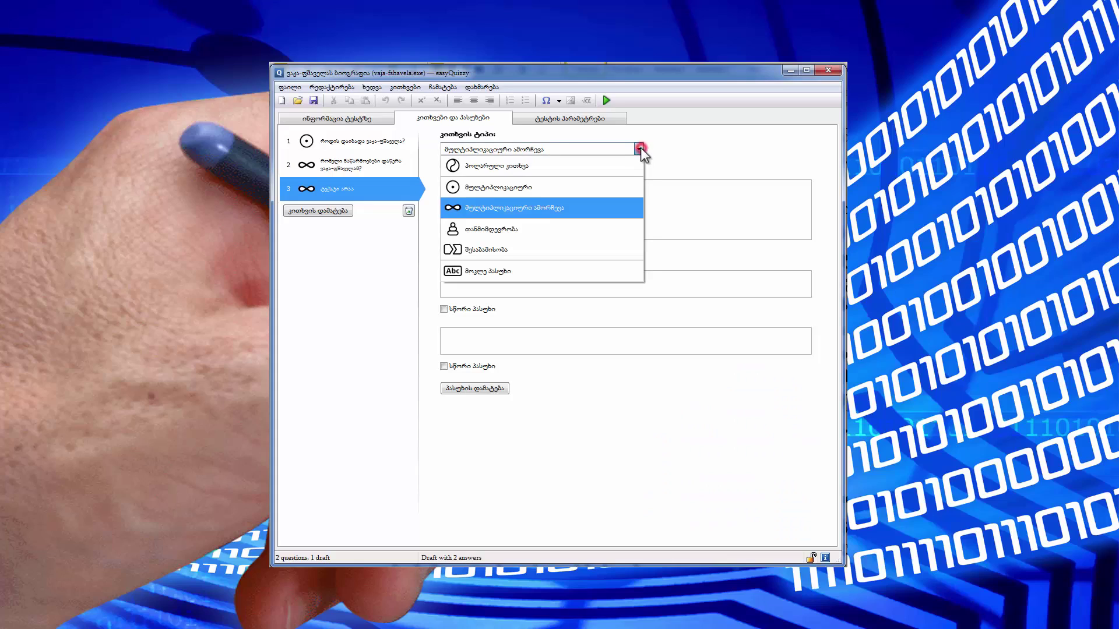
left_click(522, 229)
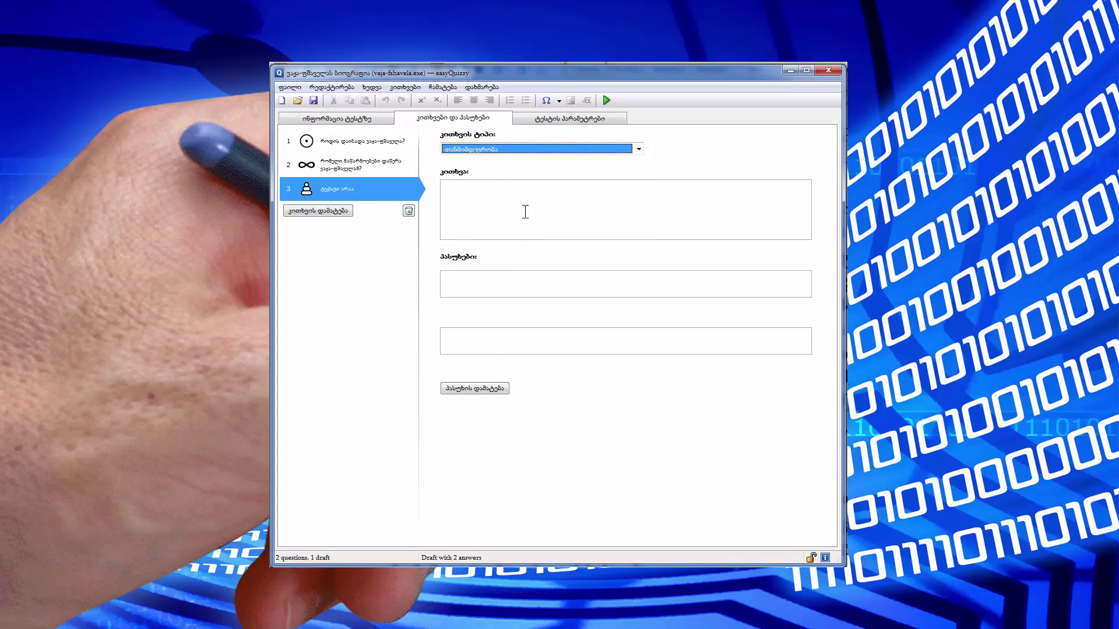
left_click(523, 210)
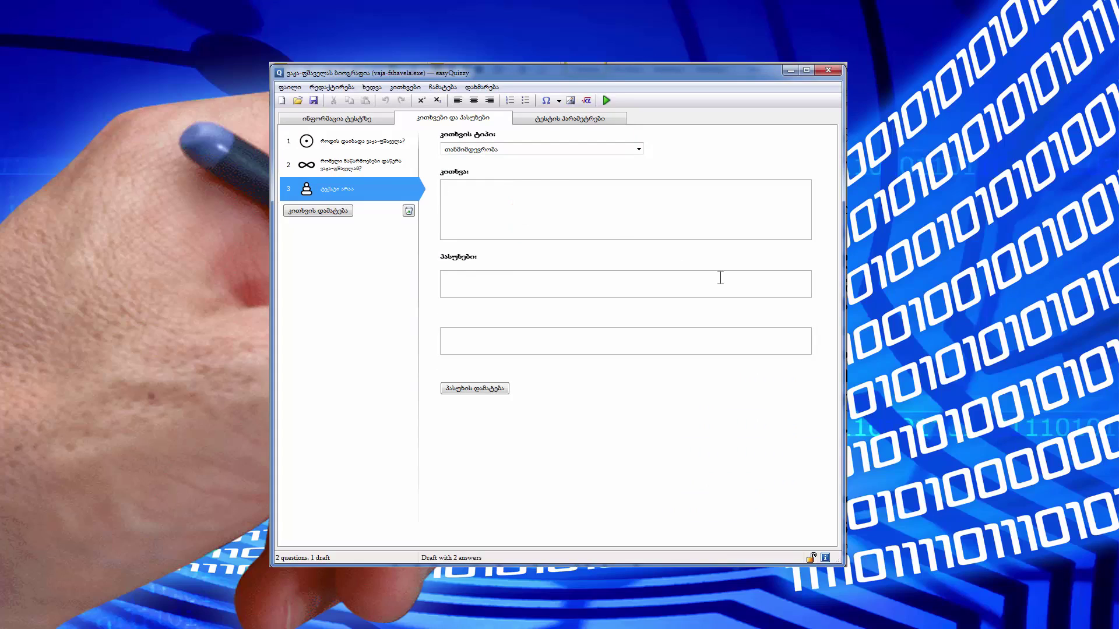
type("ვაჟა-ფშაველას ნაწარმოებები დაალაგეთ ქრონოლოგიური თან")
type("მიმდევრობით")
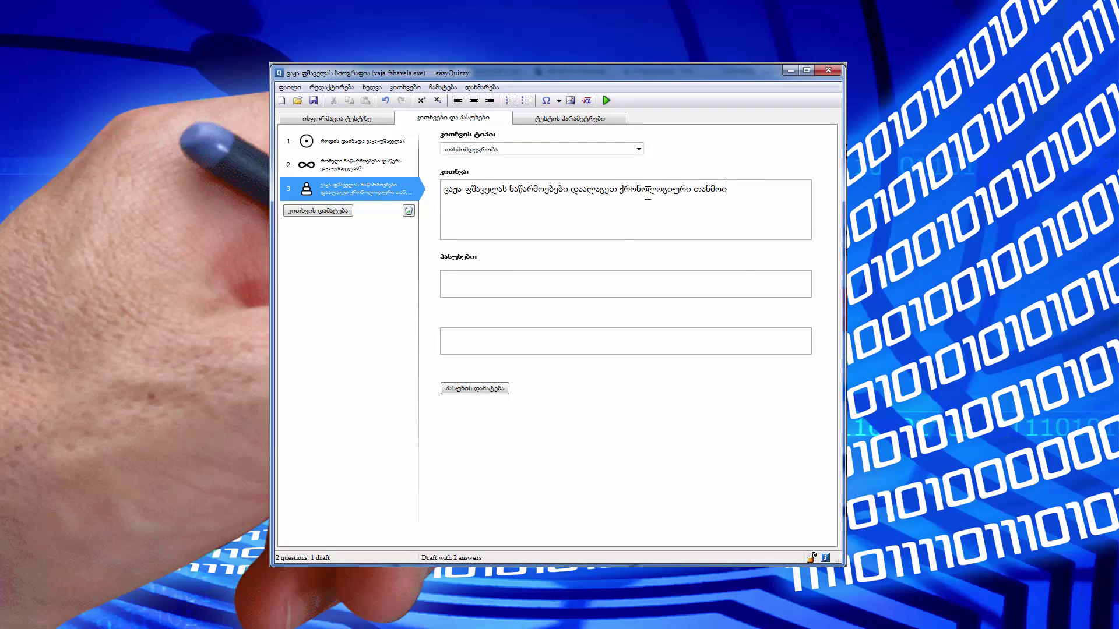
Step: Enter "არწივი" and "იას უთხარით, ტურფასა", both in quotation marks, as the first two answers of the sequence question
type("\"არწივი\"")
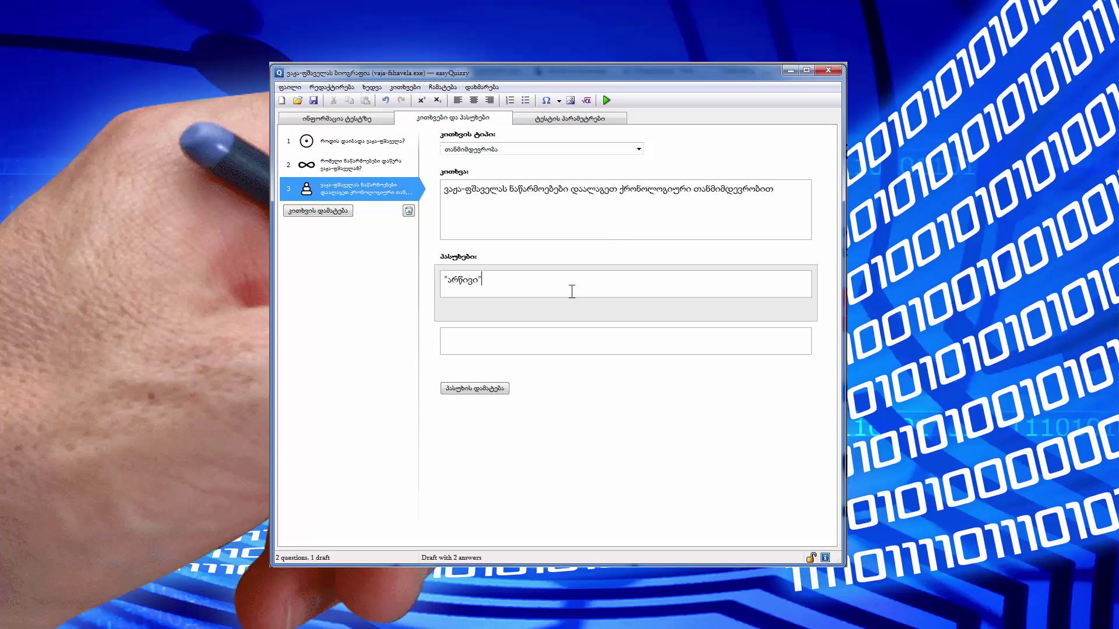
left_click(579, 350)
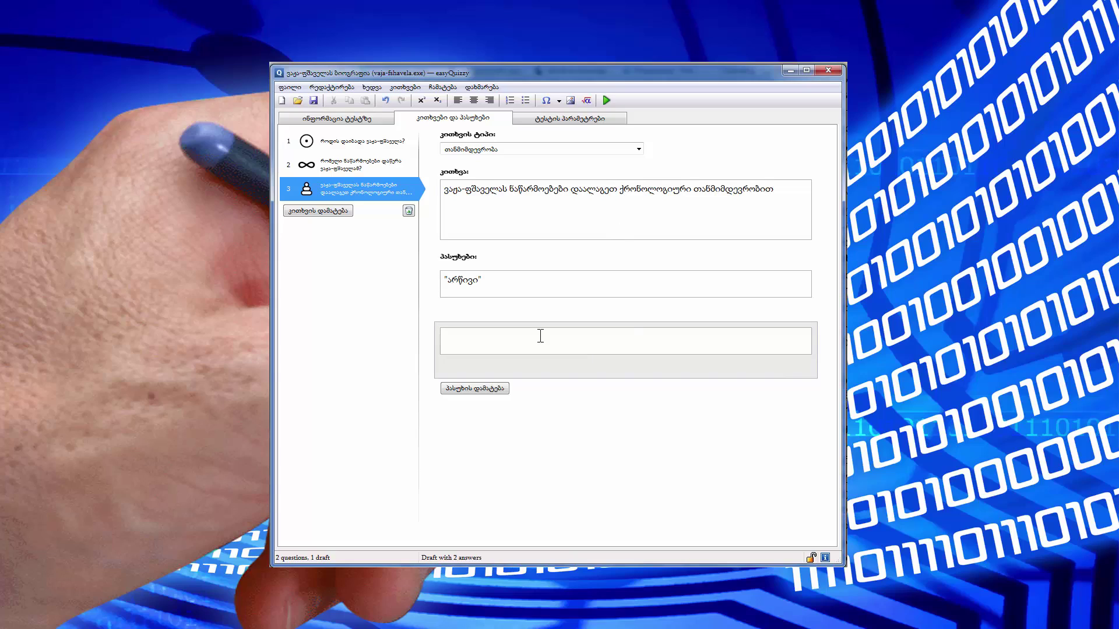
type("„იას უთხარით, ტურფასა“")
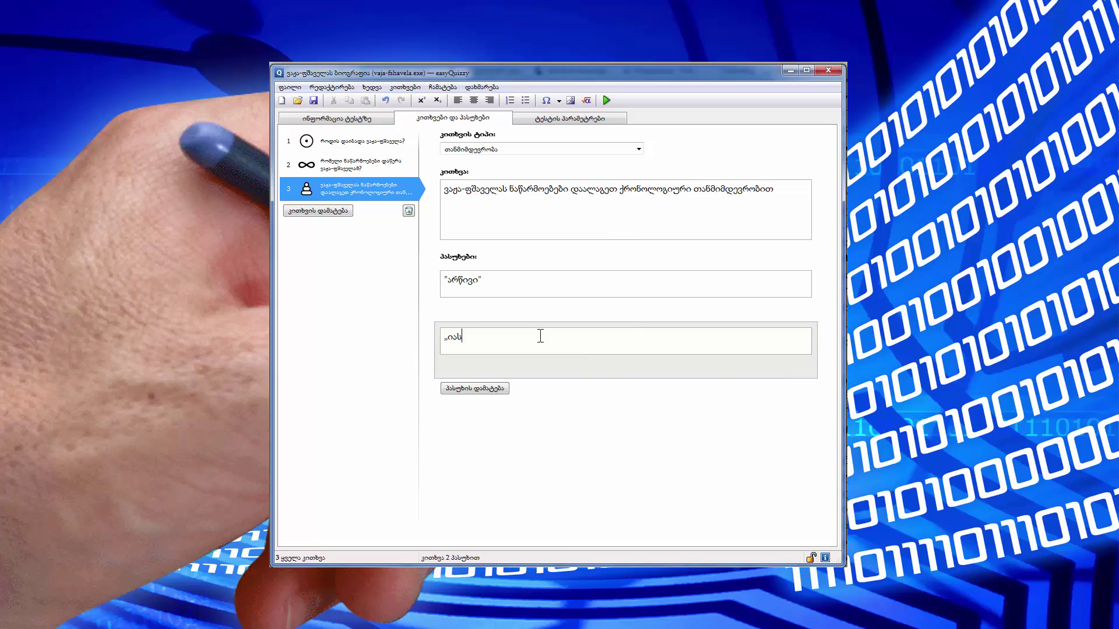
Step: Add "ალუდა ქეთელაური" and "სტუმარ-მასპინძელი", both in quotation marks, as the third and fourth answers of the sequence question
key("Return")
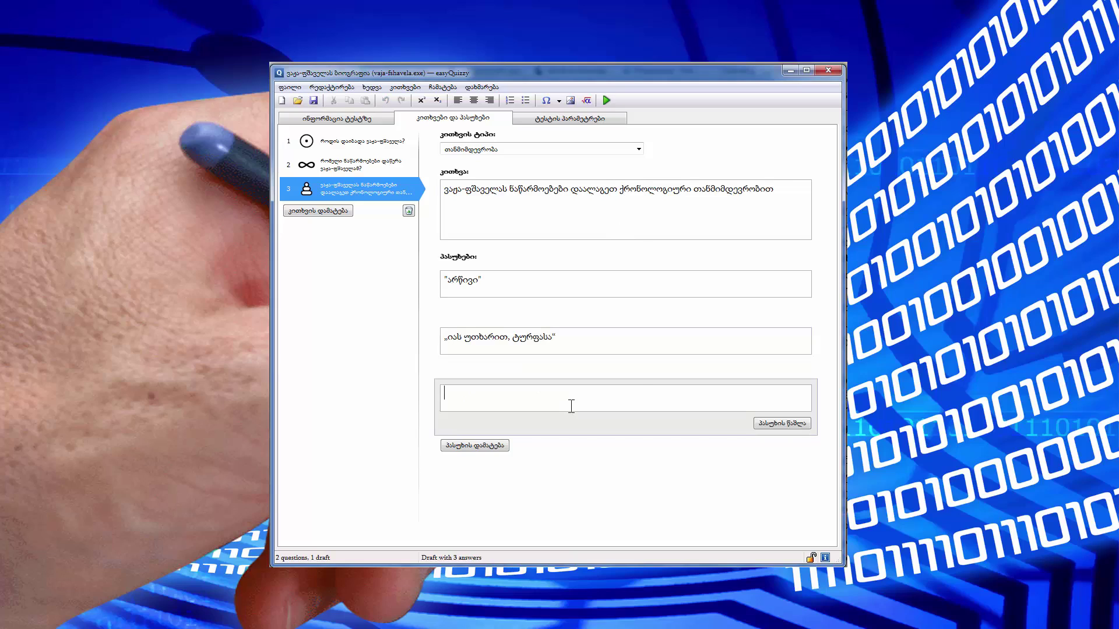
type("ალუდა")
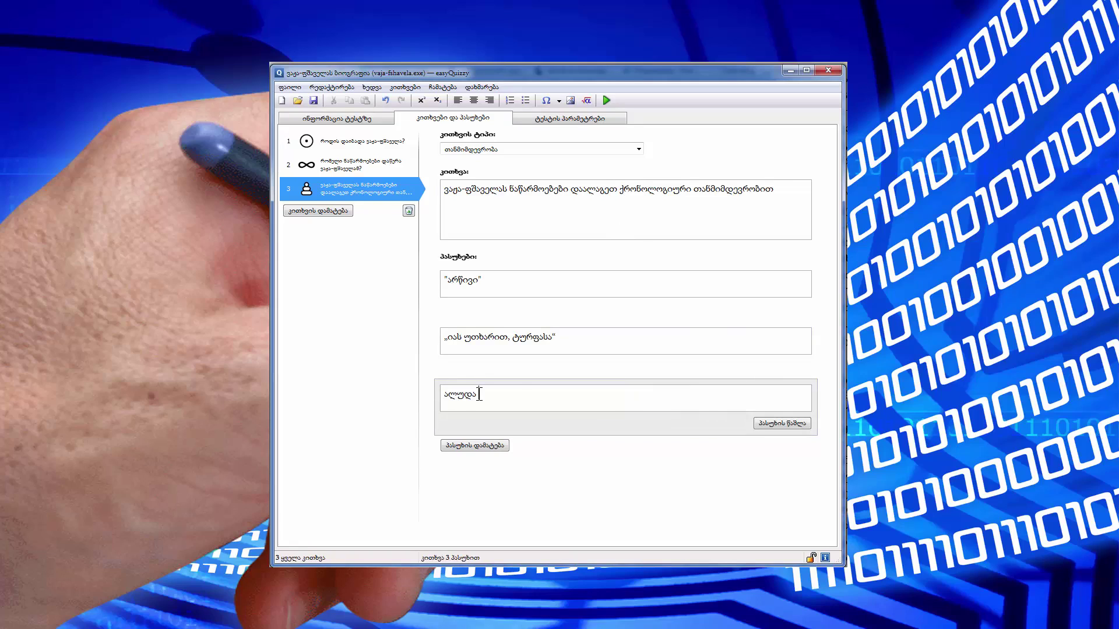
type(" ქეთელაური")
key("Return")
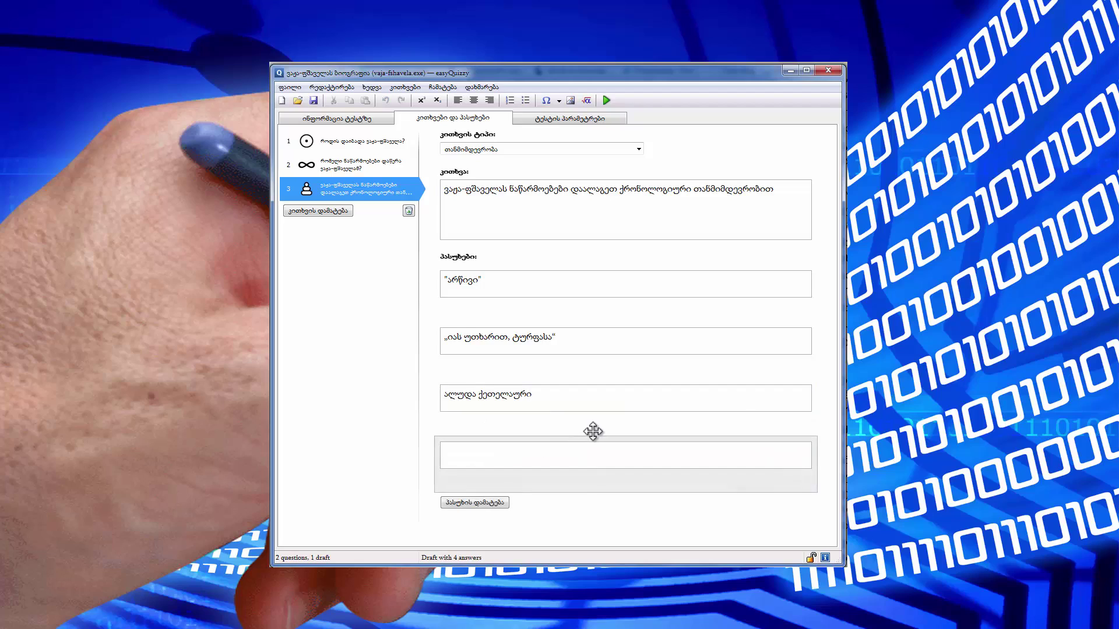
left_click(444, 394)
type("„")
left_click(540, 394)
type("“")
left_click(512, 454)
type("„სტუმ")
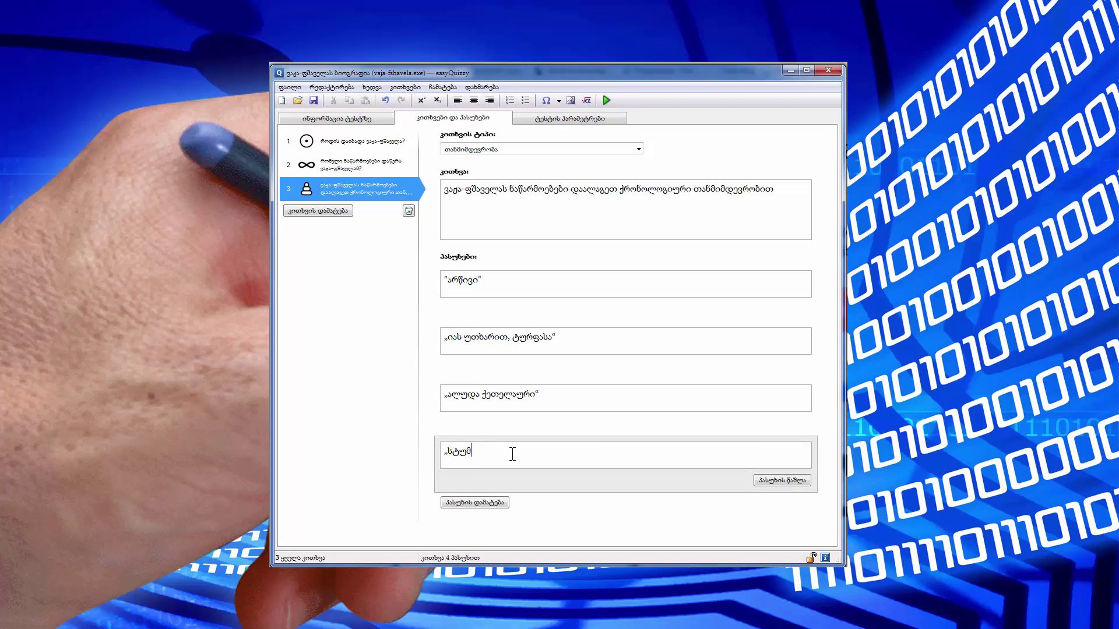
type("არ-მასპინძელი\"")
Step: Reorder the answers so "ალუდა ქეთელაური" is second, "სტუმარ-მასპინძელი" third and "იას უთხარით, ტურფასა" fourth
left_click(670, 357)
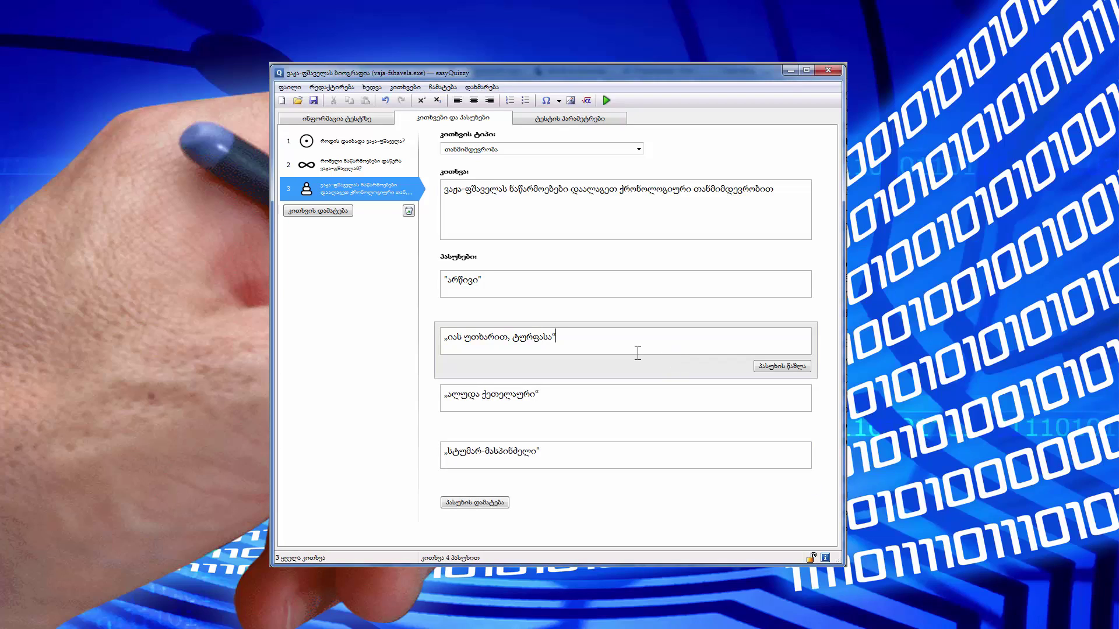
left_click(572, 414)
left_click_drag(580, 426, 580, 354)
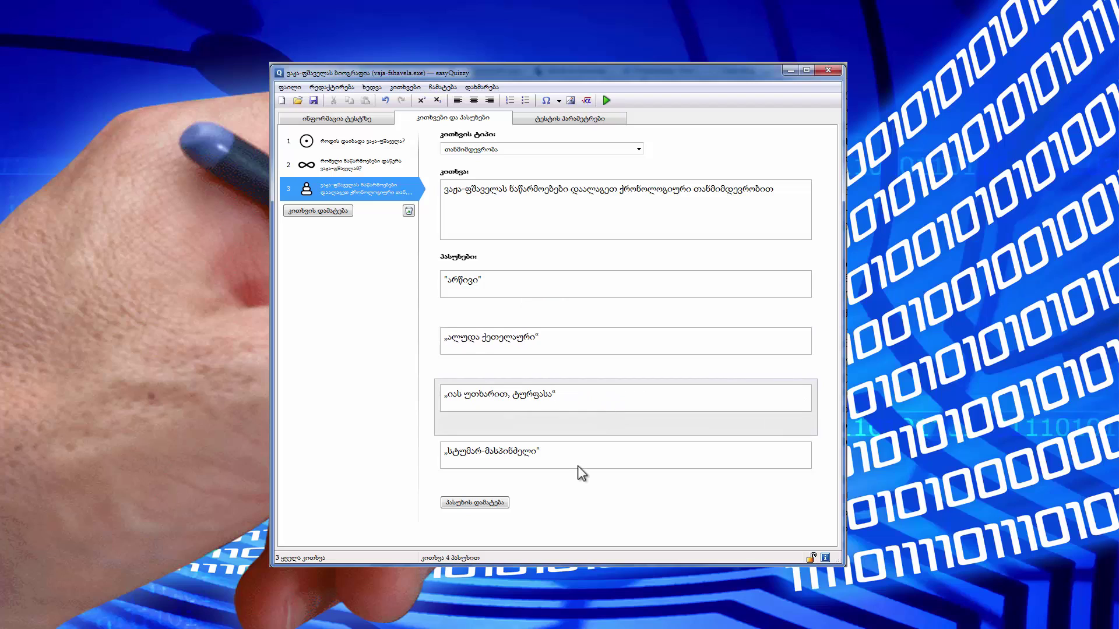
left_click_drag(572, 479, 605, 449)
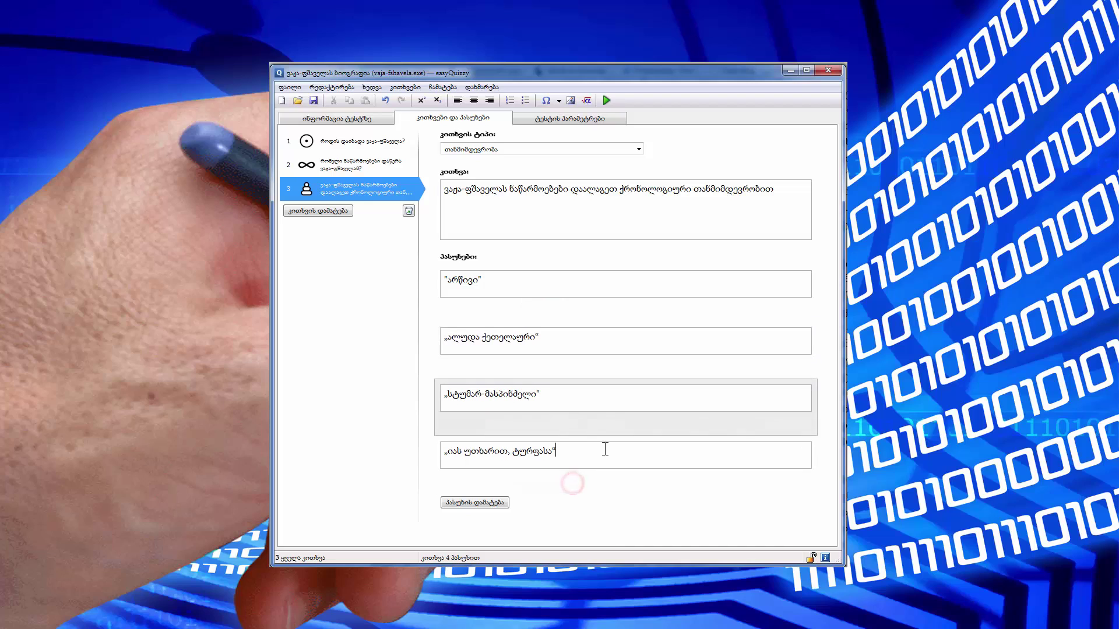